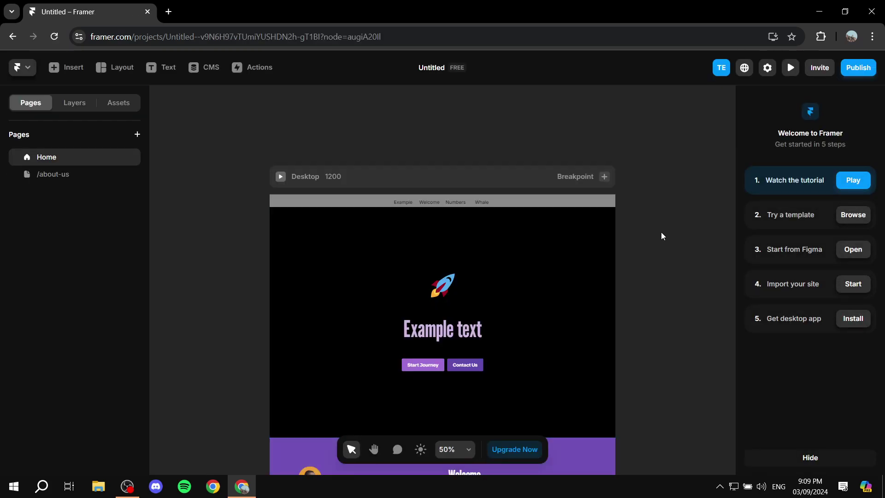
{"action": "scroll", "coordinate": [664, 235], "scroll_direction": "down", "scroll_amount": 1}
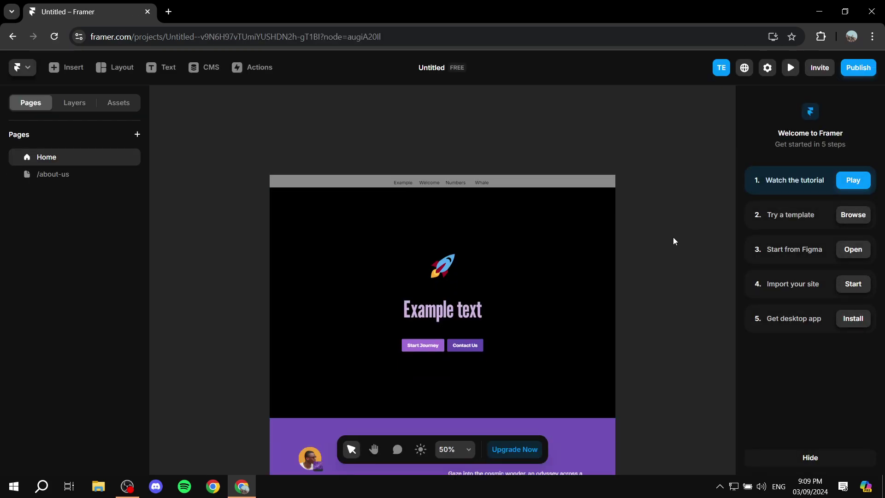
Step: Link the black hero section to the Home page, with Section None and New Tab No
{"action": "left_click", "coordinate": [581, 230]}
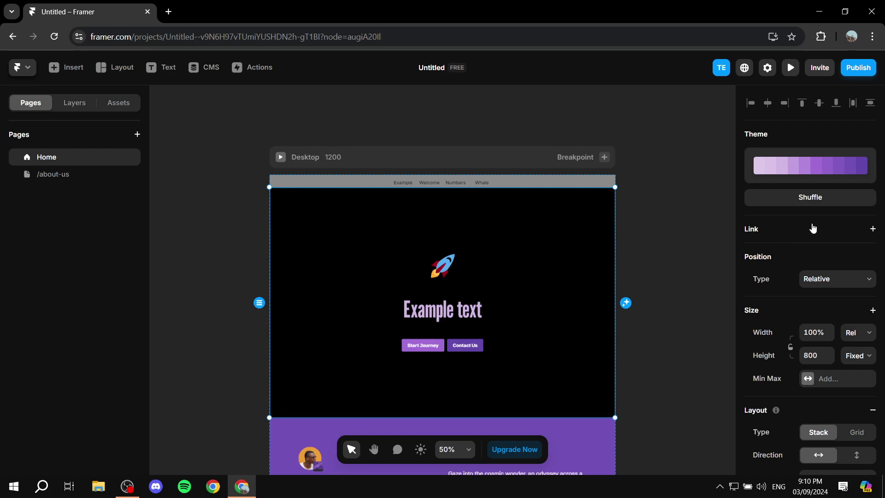
{"action": "left_click", "coordinate": [863, 230]}
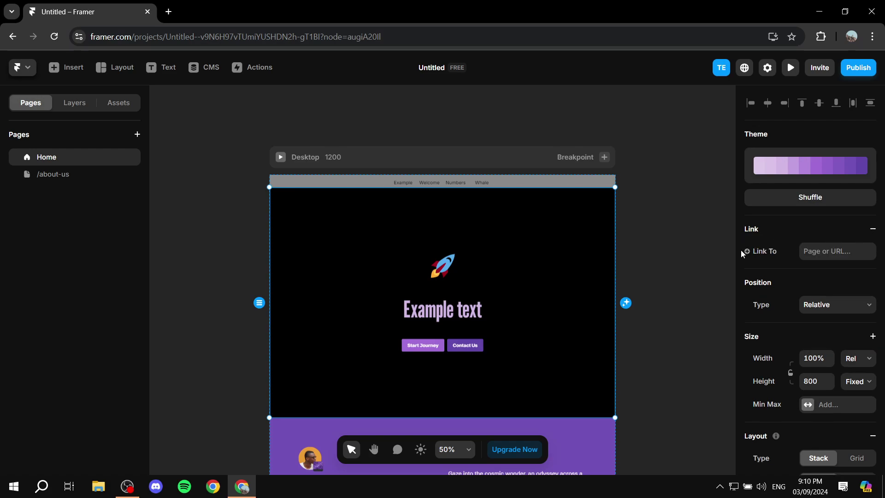
{"action": "left_click", "coordinate": [847, 254]}
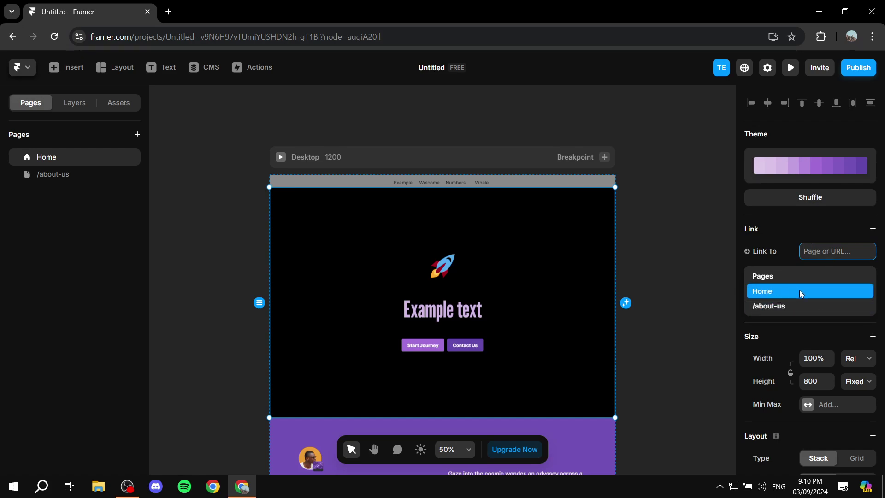
{"action": "left_click", "coordinate": [799, 290]}
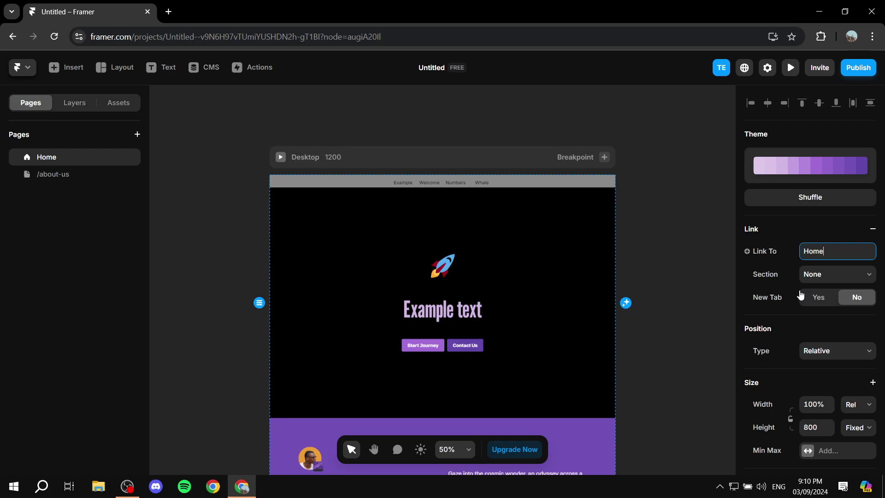
{"action": "left_click", "coordinate": [836, 275]}
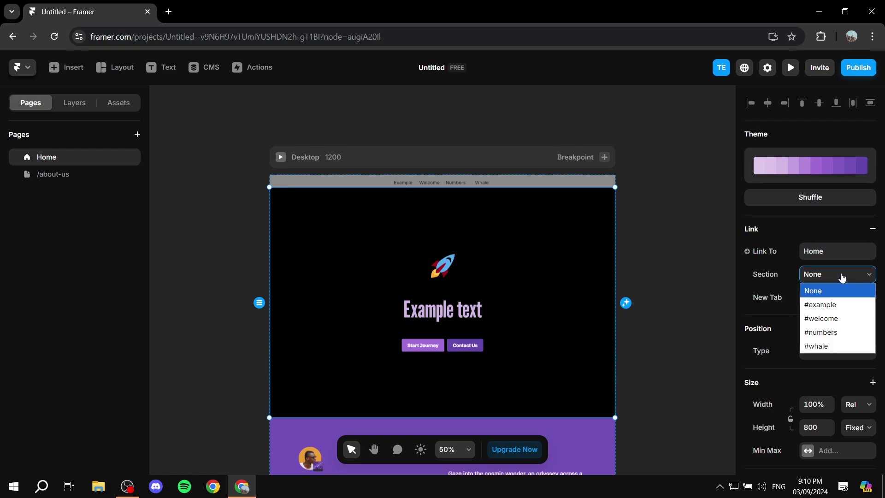
{"action": "left_click", "coordinate": [840, 277]}
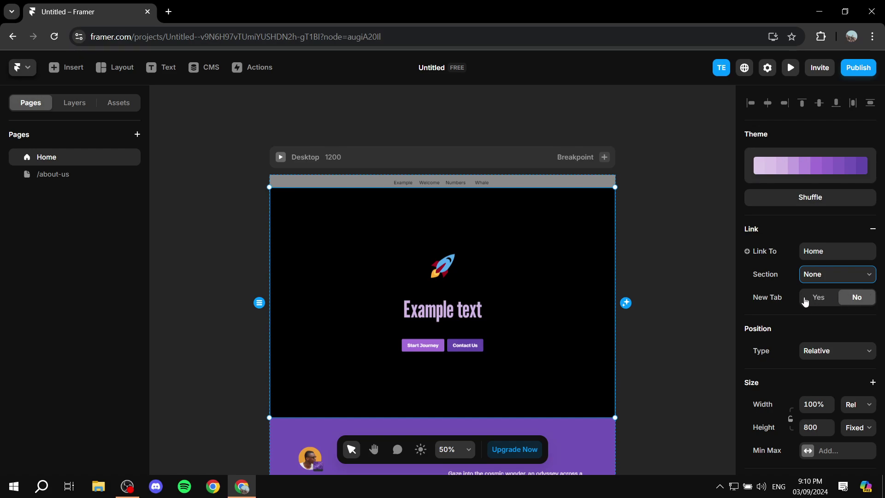
{"action": "left_click", "coordinate": [754, 298]}
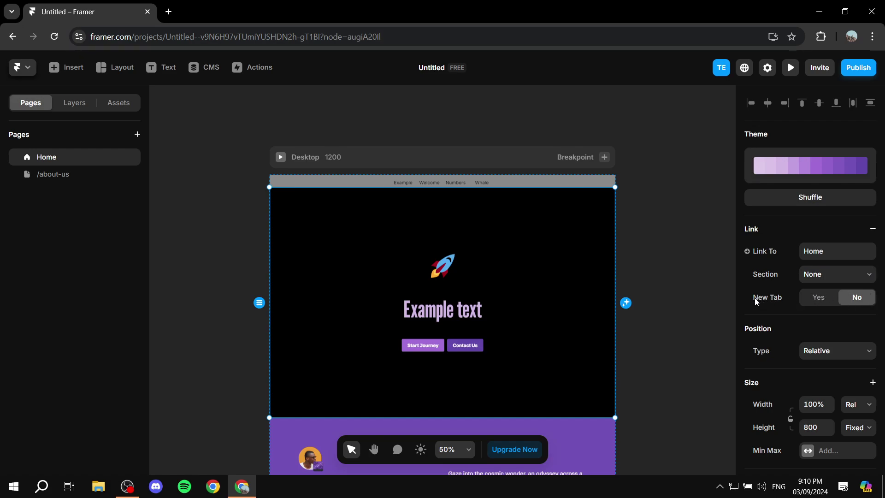
{"action": "left_click", "coordinate": [819, 298]}
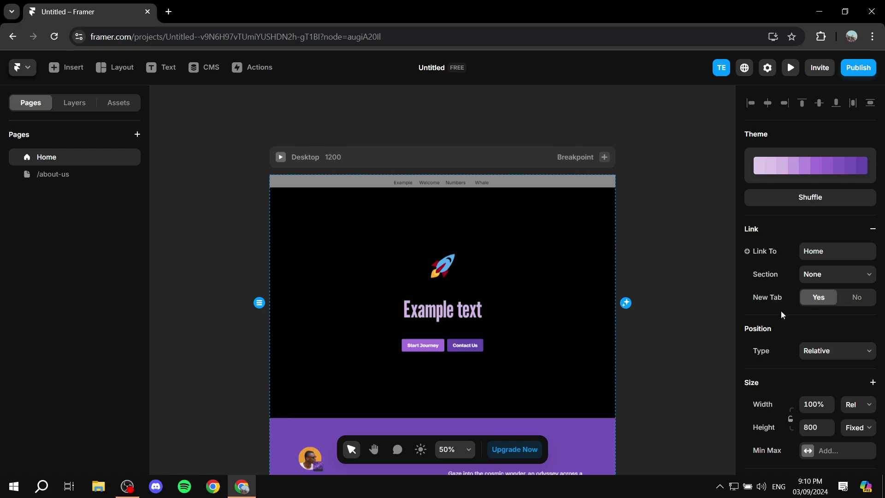
{"action": "left_click", "coordinate": [863, 300]}
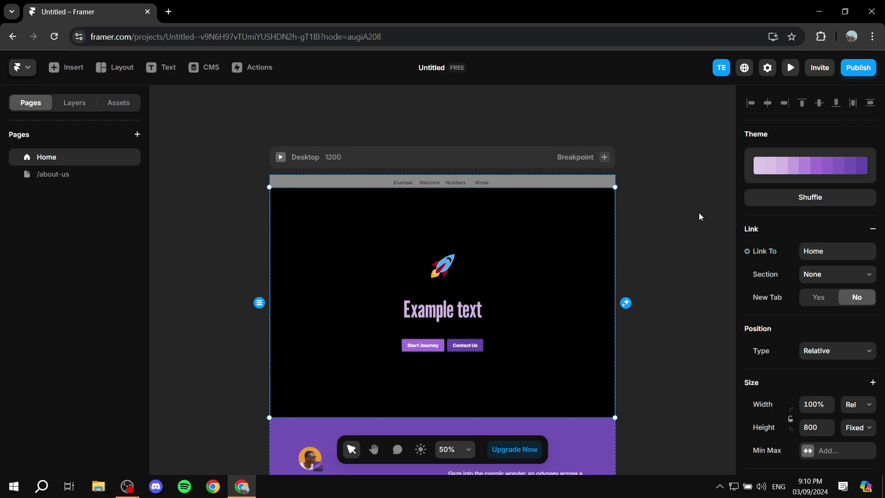
Step: Select the purple Welcome section, add a link, then remove the empty link
{"action": "left_click", "coordinate": [709, 294]}
{"action": "scroll", "coordinate": [709, 282], "scroll_direction": "down", "scroll_amount": 3}
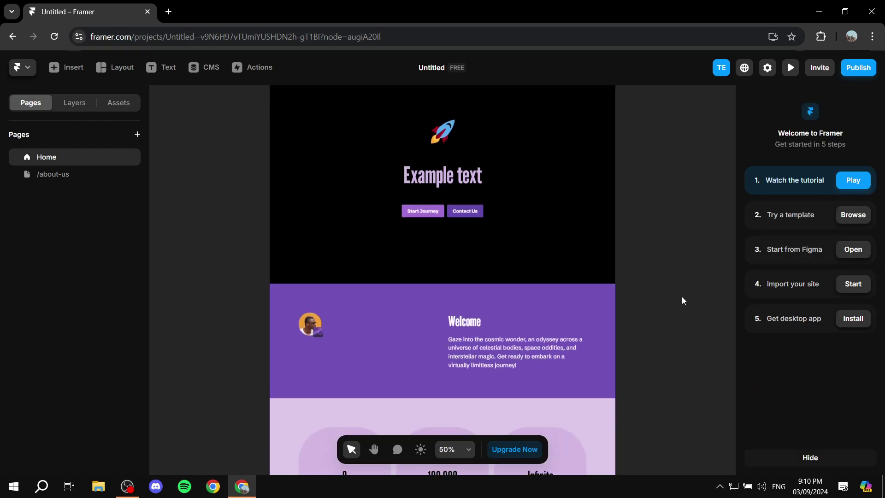
{"action": "scroll", "coordinate": [682, 297], "scroll_direction": "down", "scroll_amount": 3}
{"action": "left_click", "coordinate": [605, 279]}
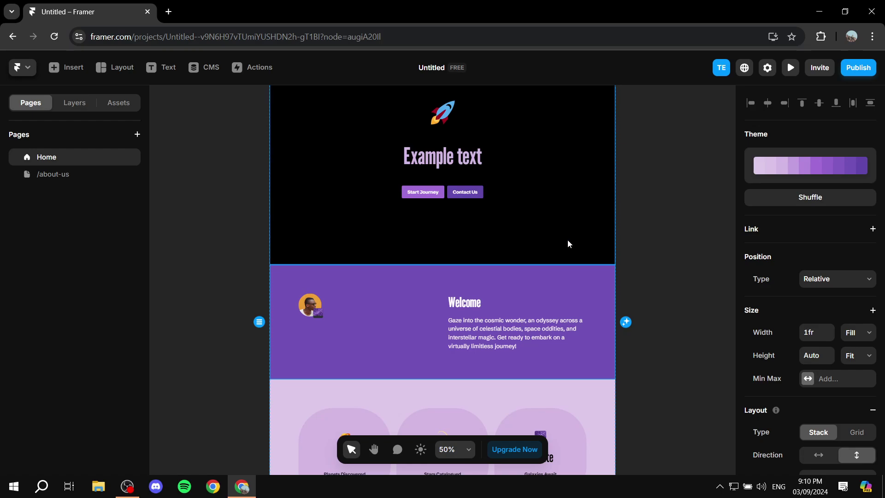
{"action": "left_click", "coordinate": [851, 222]}
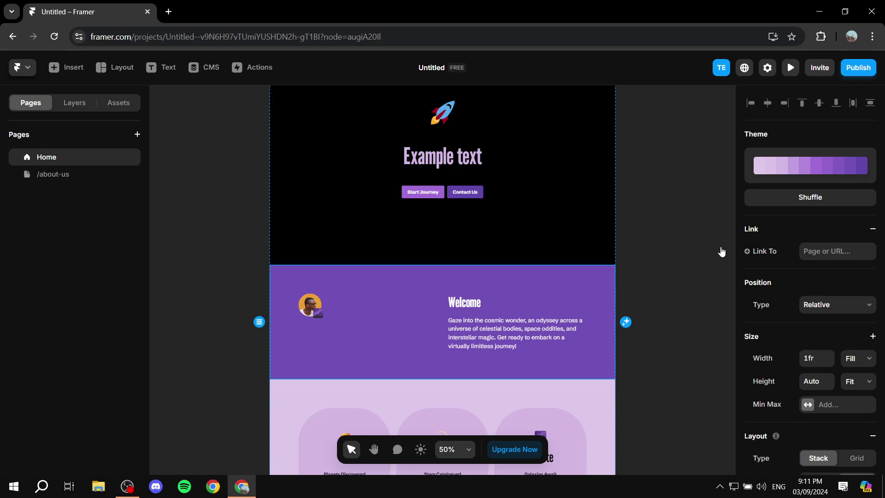
{"action": "left_click", "coordinate": [583, 294]}
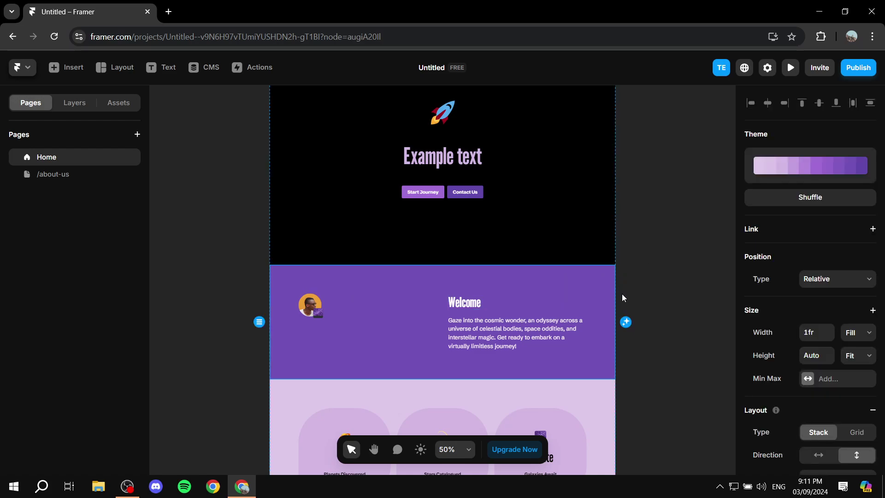
Step: Link the Welcome section to /about-us, opening in a new tab
{"action": "left_click", "coordinate": [840, 229]}
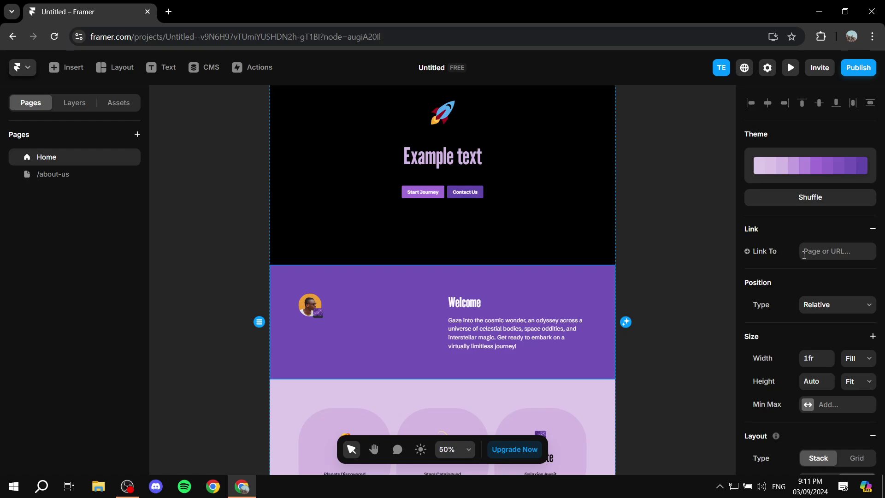
{"action": "left_click", "coordinate": [858, 250]}
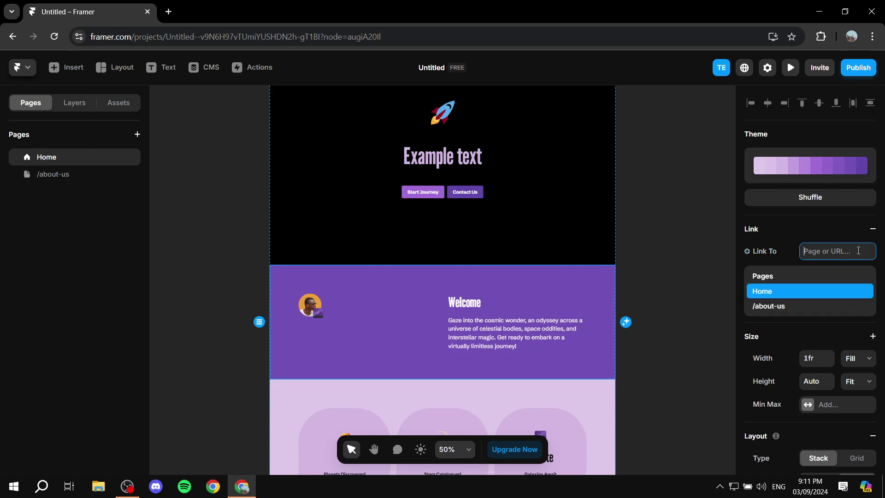
{"action": "left_click", "coordinate": [781, 306]}
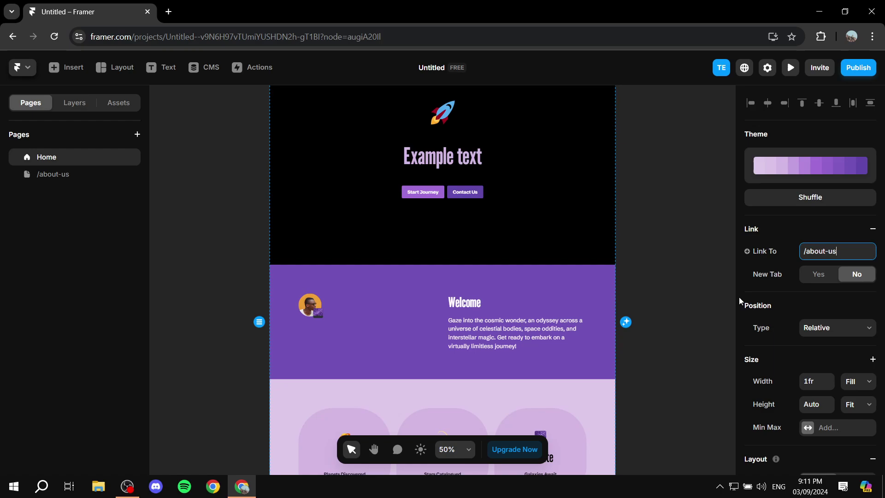
{"action": "left_click", "coordinate": [818, 274]}
{"action": "left_click", "coordinate": [629, 277]}
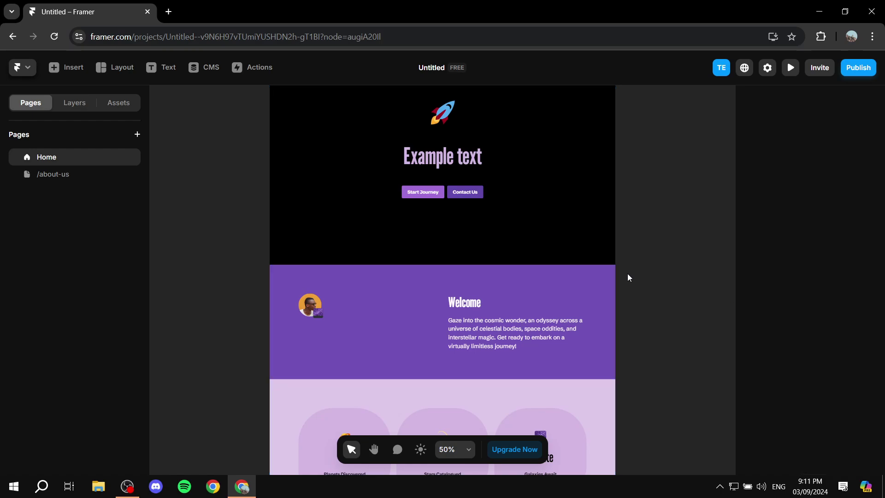
{"action": "left_click", "coordinate": [571, 220]}
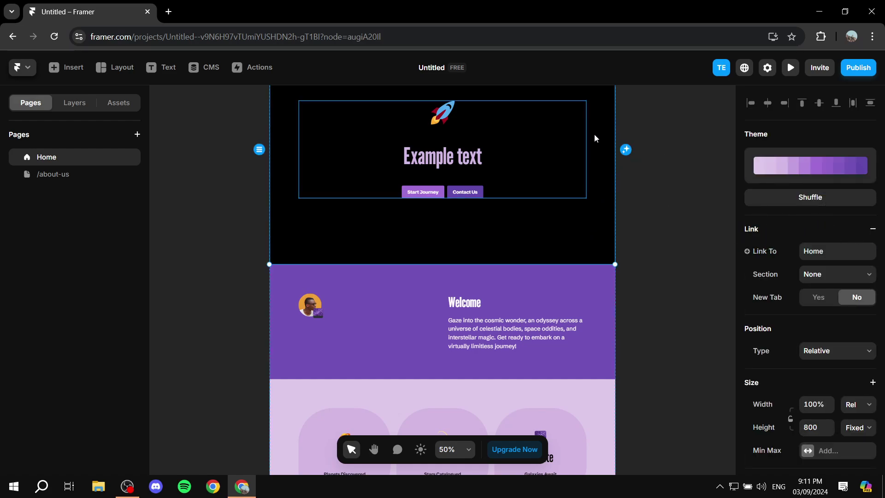
{"action": "left_click", "coordinate": [601, 279]}
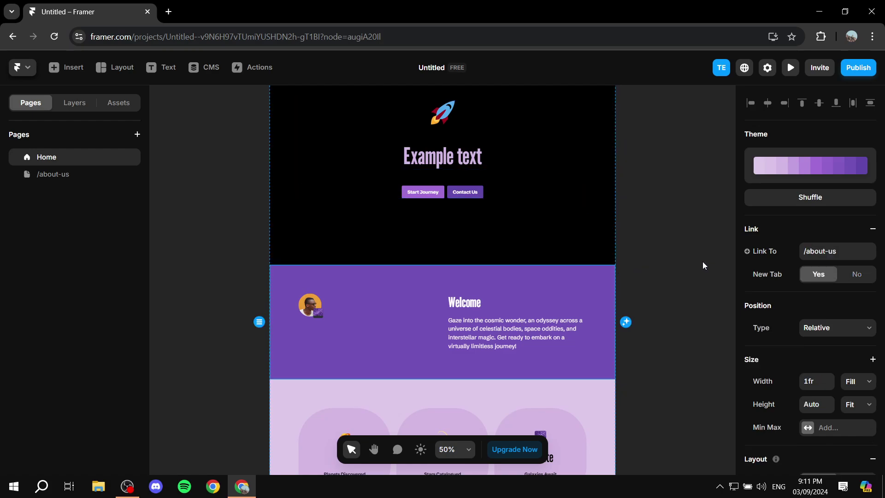
{"action": "scroll", "coordinate": [698, 271], "scroll_direction": "down", "scroll_amount": 1}
{"action": "scroll", "coordinate": [698, 272], "scroll_direction": "up", "scroll_amount": 2}
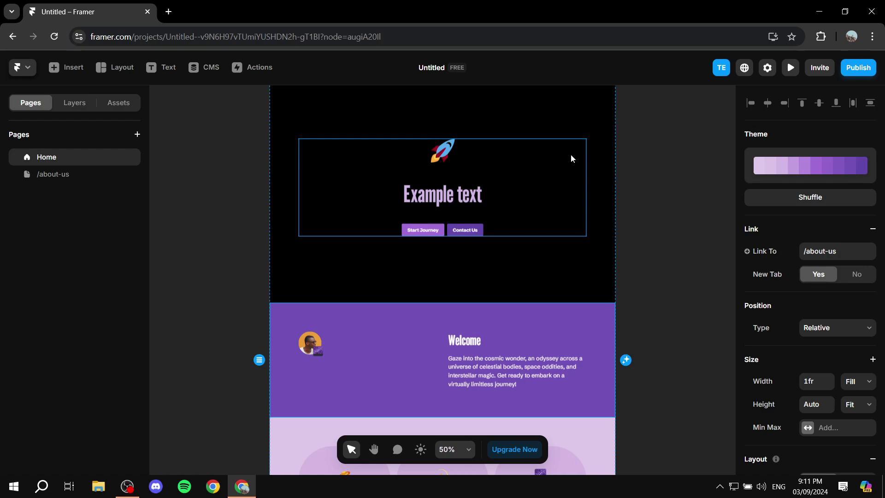
{"action": "left_click", "coordinate": [571, 154]}
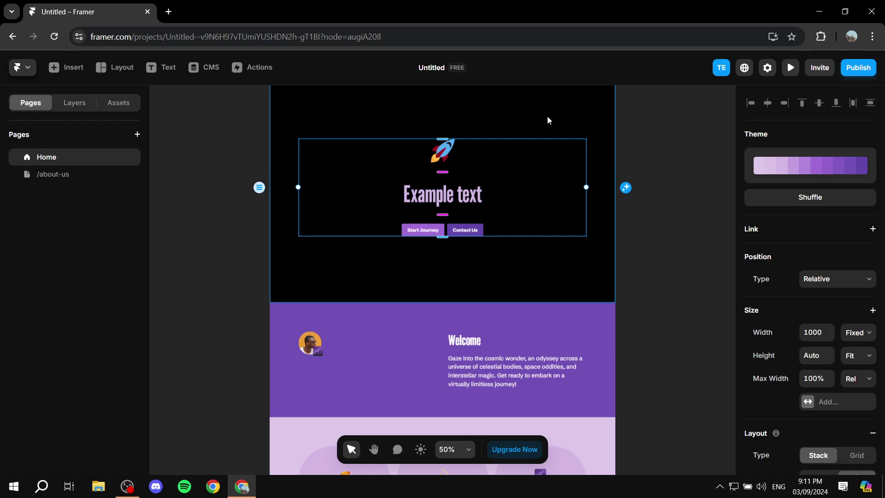
{"action": "scroll", "coordinate": [547, 121], "scroll_direction": "up", "scroll_amount": 1}
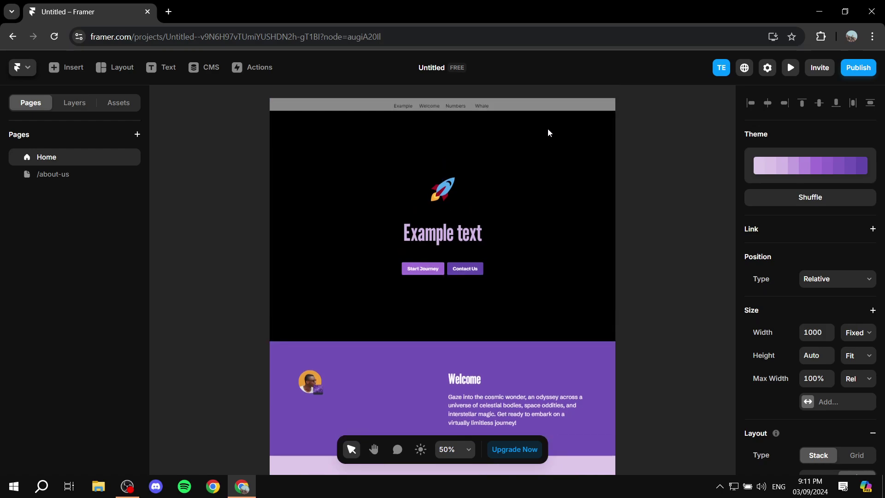
{"action": "left_click", "coordinate": [859, 233]}
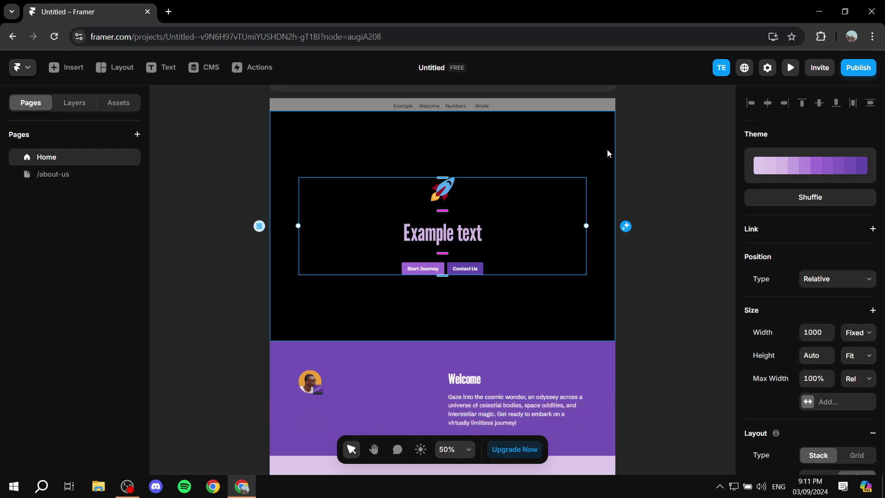
{"action": "left_click", "coordinate": [698, 170]}
{"action": "scroll", "coordinate": [695, 181], "scroll_direction": "down", "scroll_amount": 2}
{"action": "scroll", "coordinate": [678, 232], "scroll_direction": "down", "scroll_amount": 1}
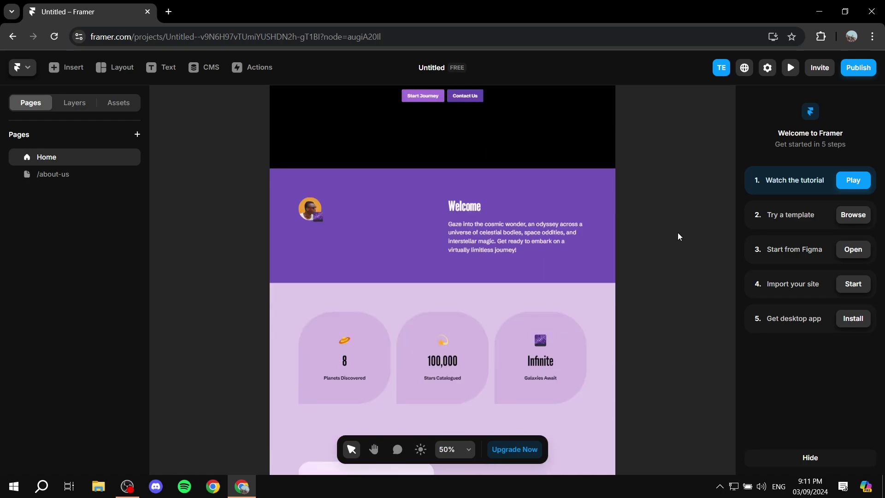
{"action": "scroll", "coordinate": [684, 235], "scroll_direction": "down", "scroll_amount": 1}
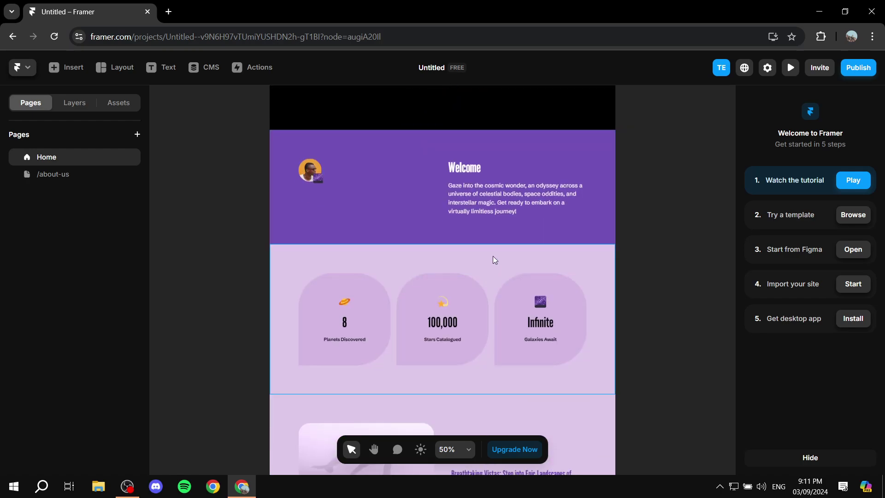
{"action": "scroll", "coordinate": [516, 277], "scroll_direction": "down", "scroll_amount": 2}
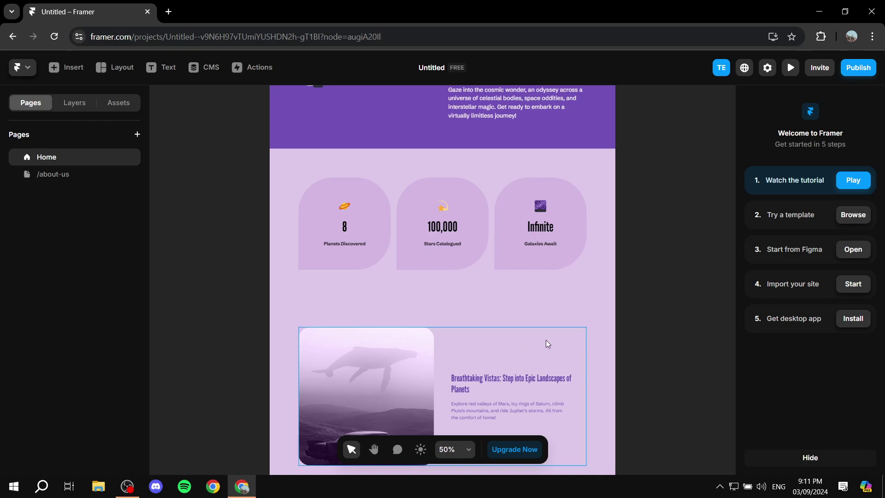
{"action": "scroll", "coordinate": [545, 344], "scroll_direction": "down", "scroll_amount": 1}
Step: Select the inner whale card row and link it to google.com
{"action": "left_click", "coordinate": [523, 287]}
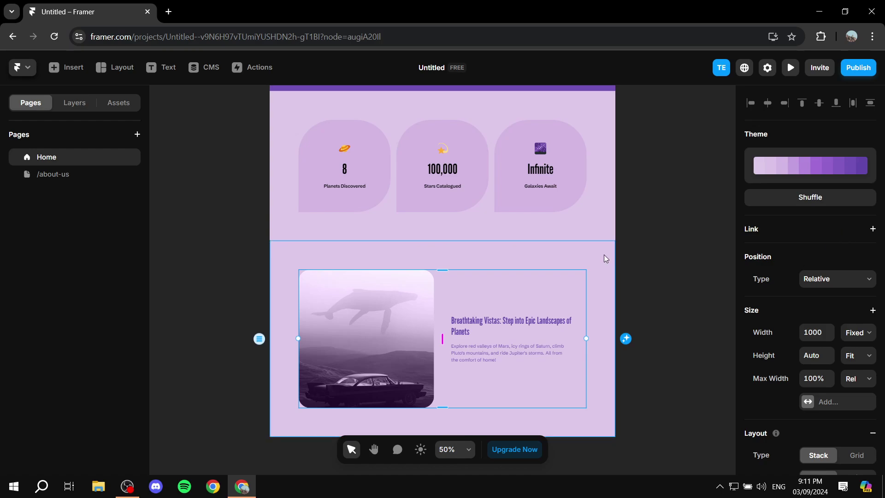
{"action": "left_click", "coordinate": [553, 247]}
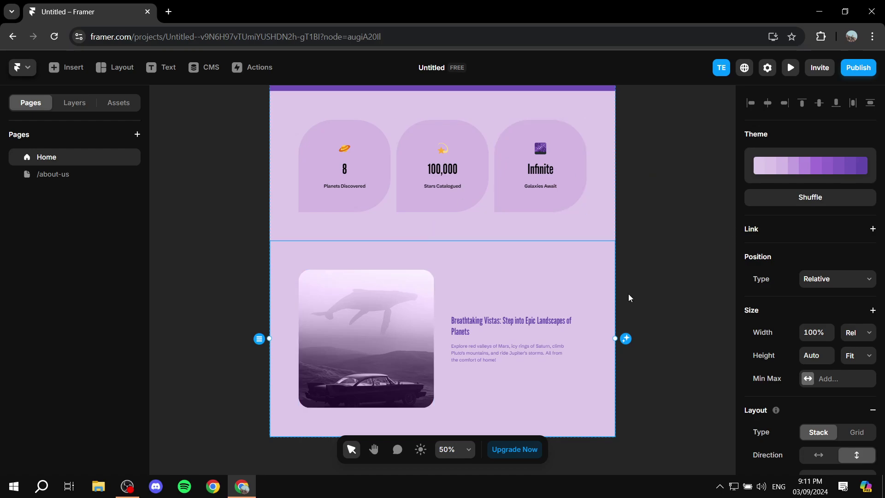
{"action": "left_click", "coordinate": [509, 284]}
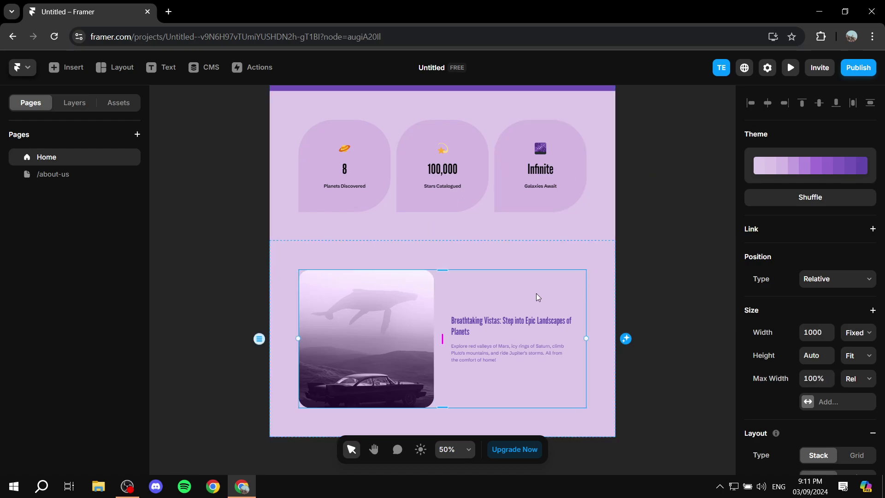
{"action": "left_click", "coordinate": [873, 229]}
{"action": "left_click", "coordinate": [840, 250]}
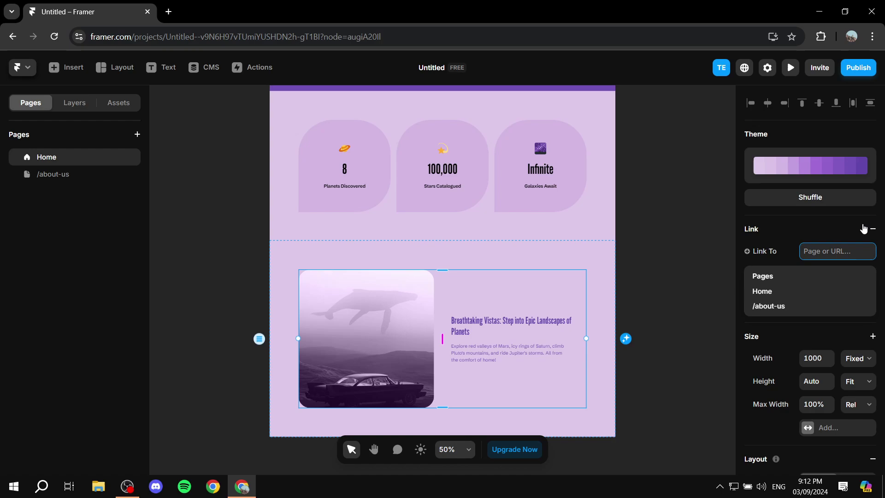
{"action": "type", "text": "google."}
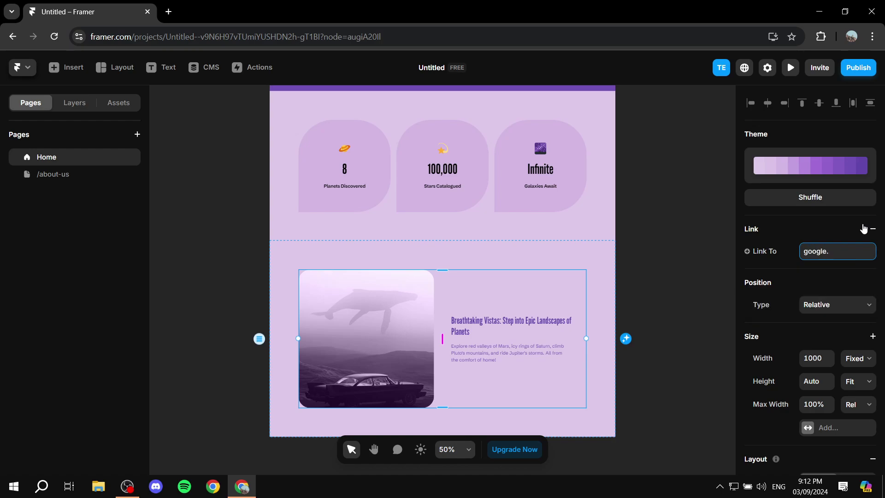
{"action": "type", "text": "com"}
{"action": "left_click", "coordinate": [657, 277]}
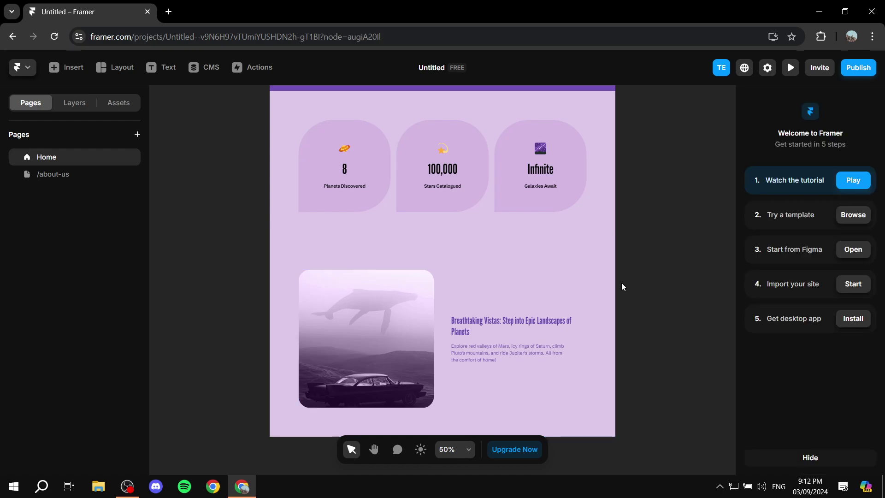
Step: Recheck the whale card row's google.com link and keep New Tab set to Yes
{"action": "left_click", "coordinate": [583, 259]}
{"action": "left_click", "coordinate": [547, 284]}
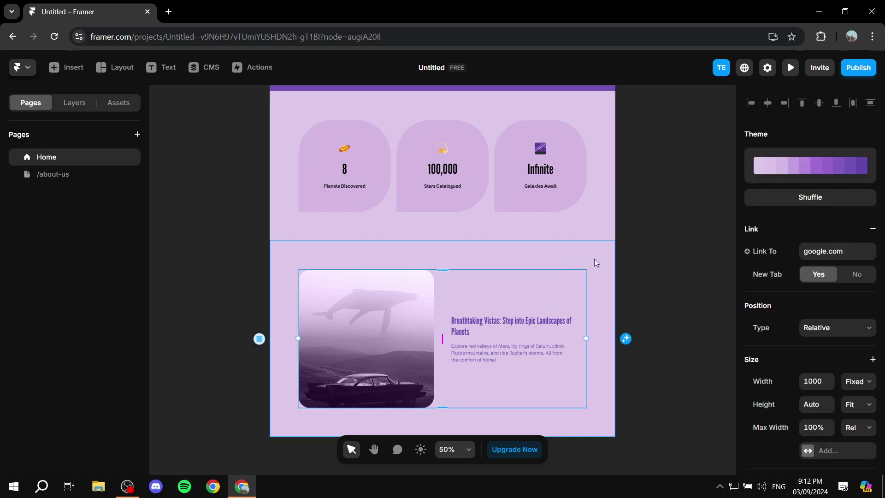
{"action": "left_click", "coordinate": [856, 275]}
{"action": "left_click", "coordinate": [818, 275]}
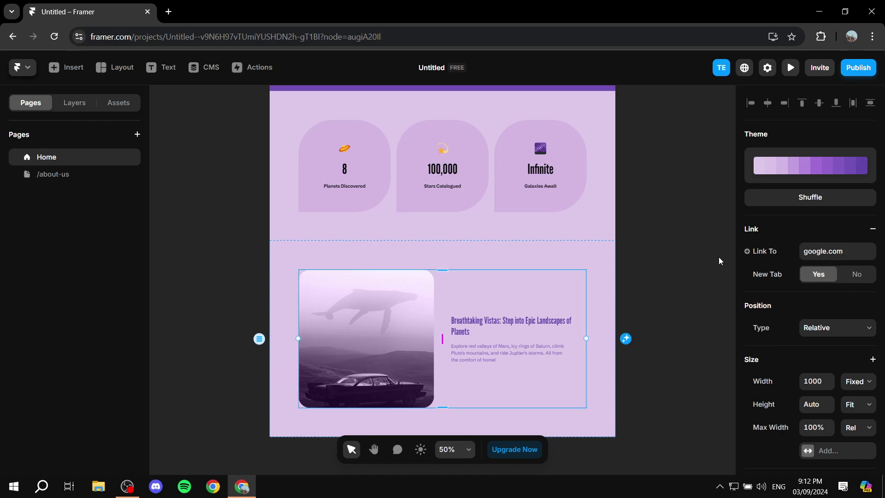
{"action": "left_click", "coordinate": [695, 253]}
{"action": "scroll", "coordinate": [687, 251], "scroll_direction": "up", "scroll_amount": 1}
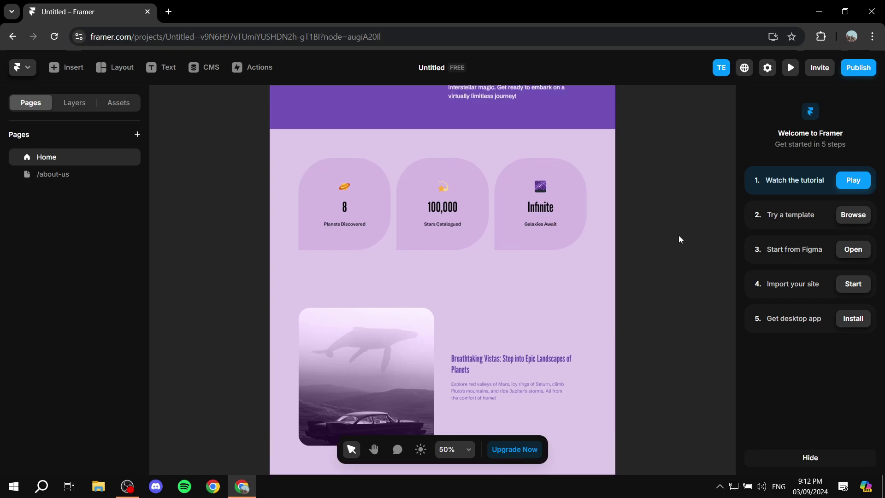
Step: Add a link to the 8 / 100,000 / Infinite stats section with youtube.com as destination
{"action": "left_click", "coordinate": [603, 150]}
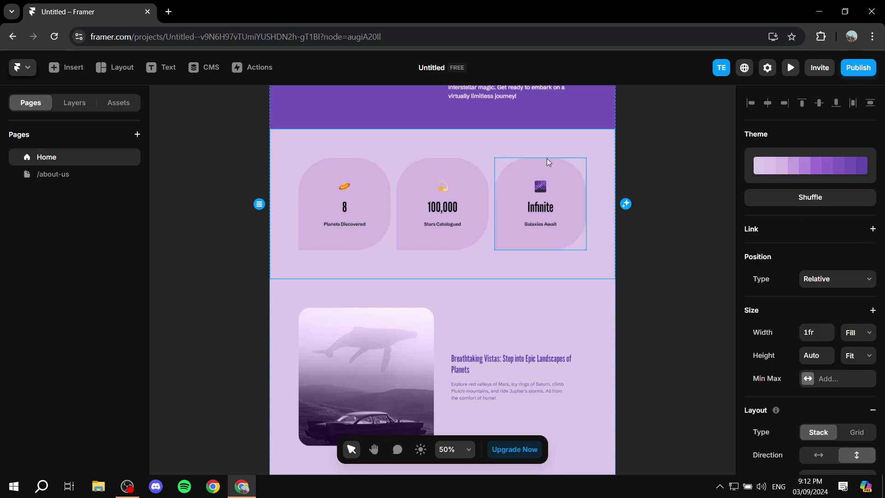
{"action": "left_click", "coordinate": [781, 231]}
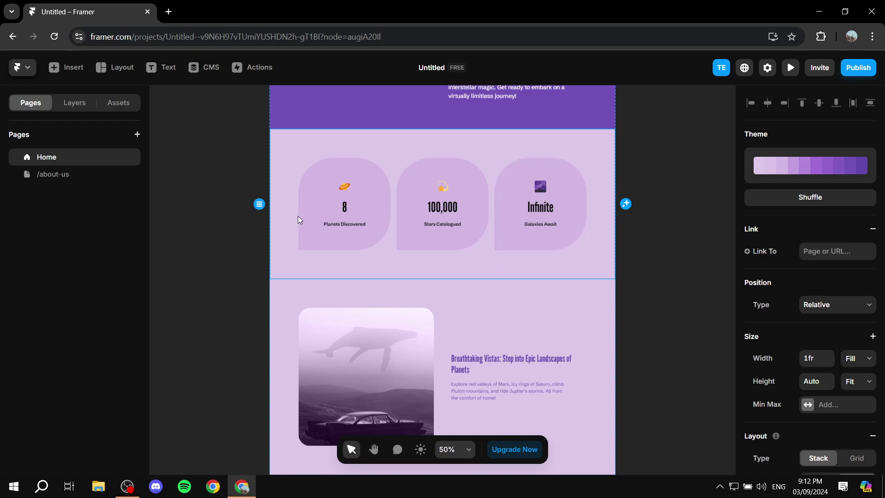
{"action": "left_click", "coordinate": [844, 250]}
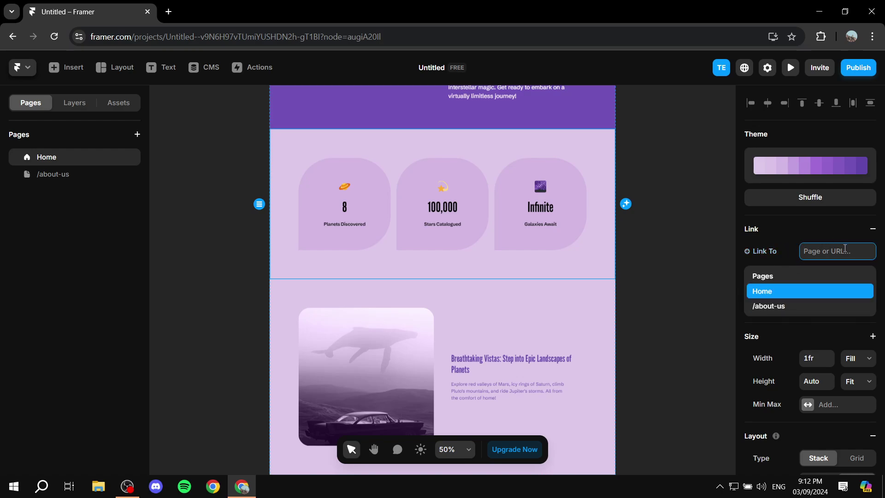
{"action": "type", "text": "y"}
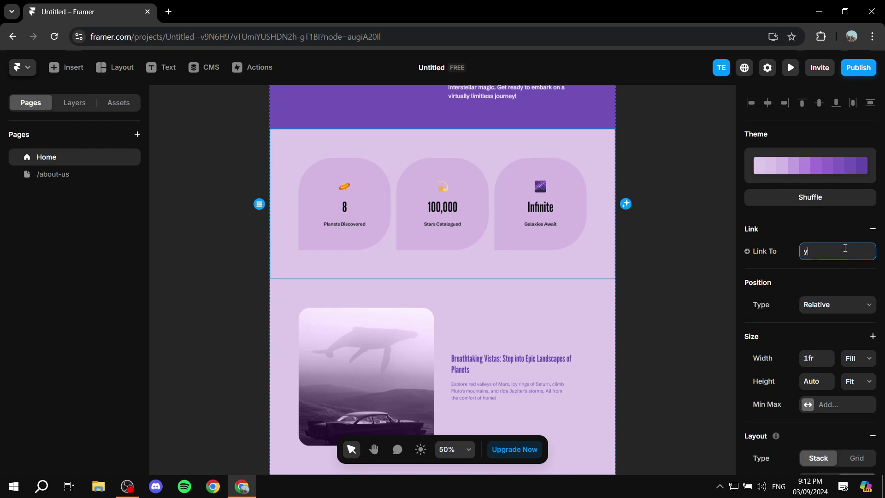
{"action": "type", "text": "outube."}
{"action": "type", "text": "com"}
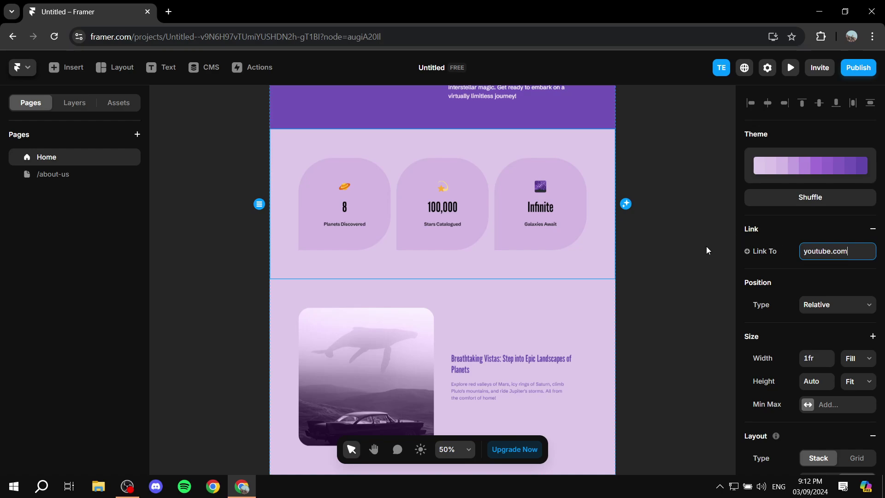